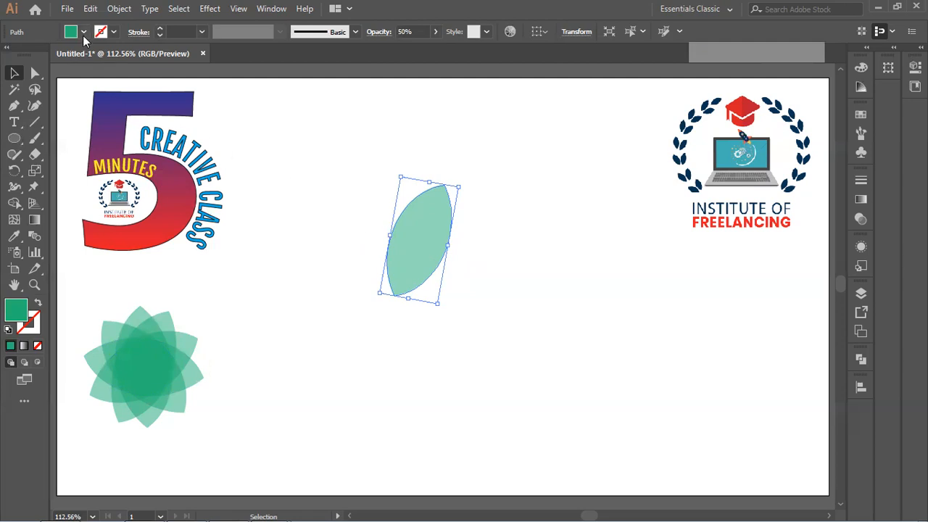
# Step: Change the selected petal's fill color to yellow E0CF36
pyautogui.doubleClick(19, 310)
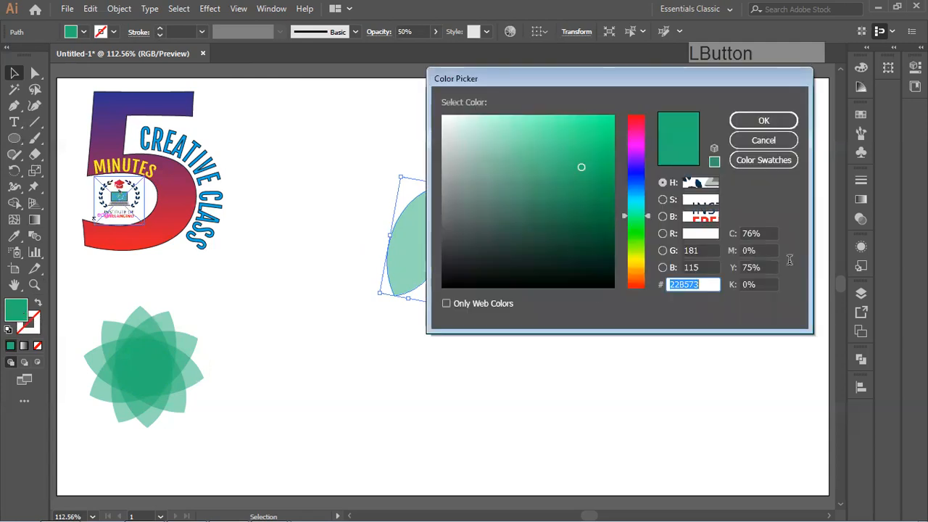
pyautogui.click(641, 248)
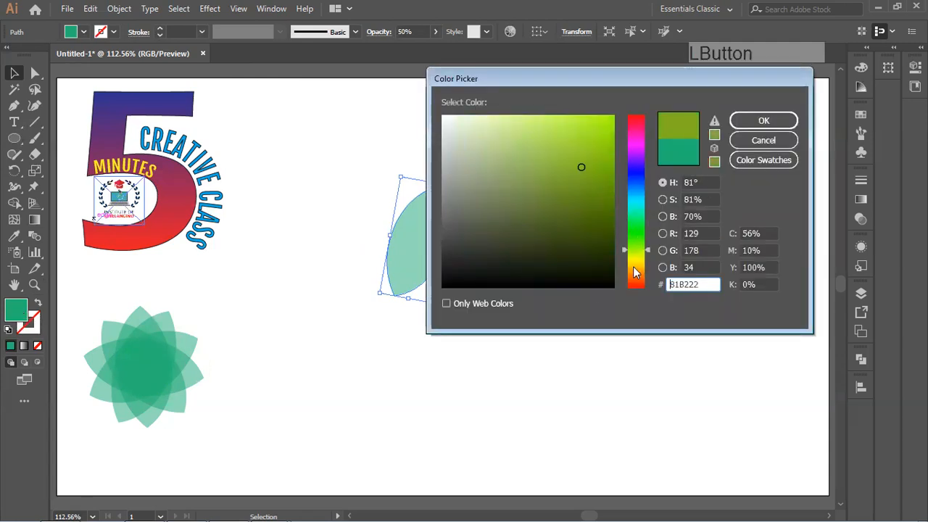
pyautogui.click(634, 262)
pyautogui.click(576, 137)
pyautogui.click(573, 136)
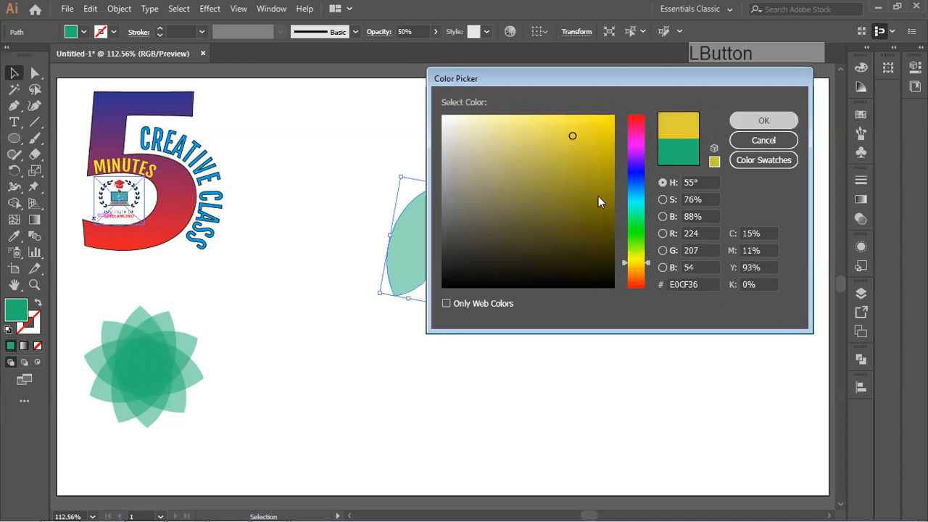
pyautogui.press('Return')
# Step: Set the yellow petal's opacity to 100%
pyautogui.click(418, 31)
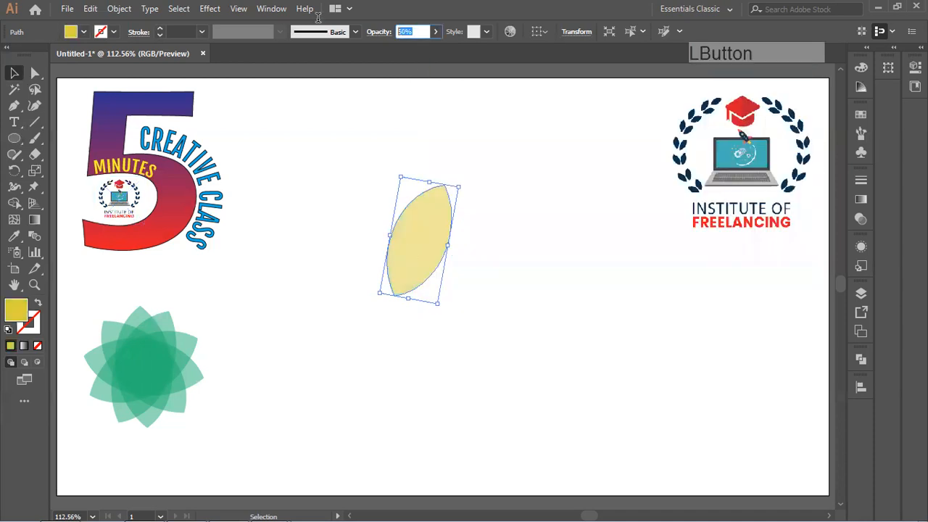
pyautogui.write('100')
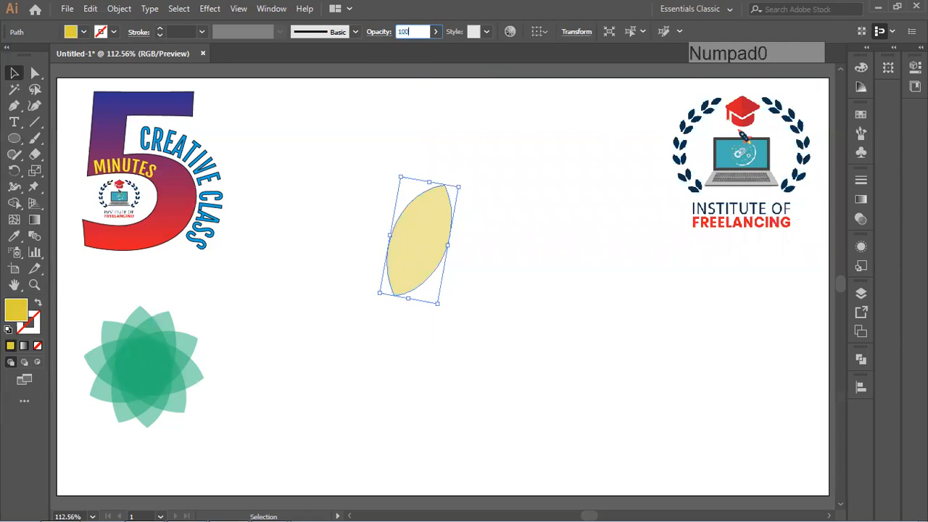
pyautogui.press('Return')
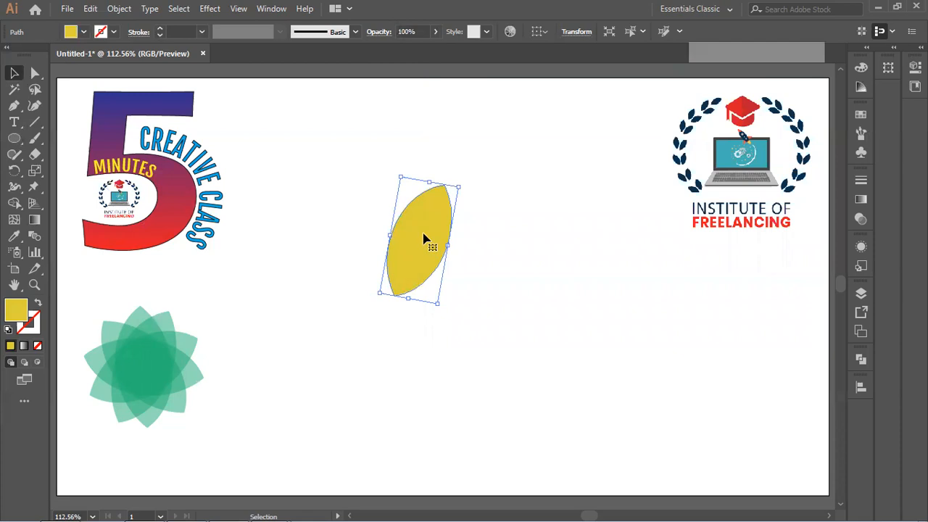
# Step: Try rotating the petal about its centre and about its lower tip, and undo both rotations
pyautogui.click(14, 171)
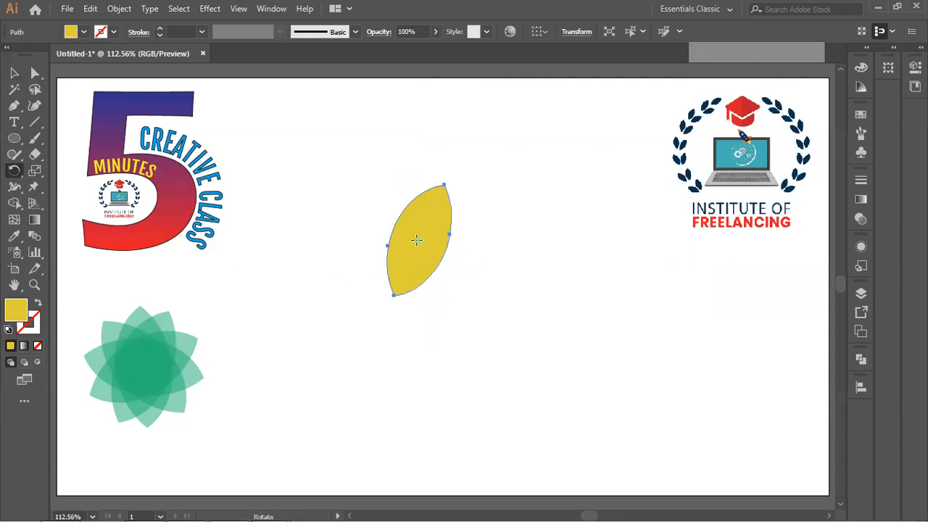
pyautogui.moveTo(416, 240); pyautogui.dragTo(390, 229)
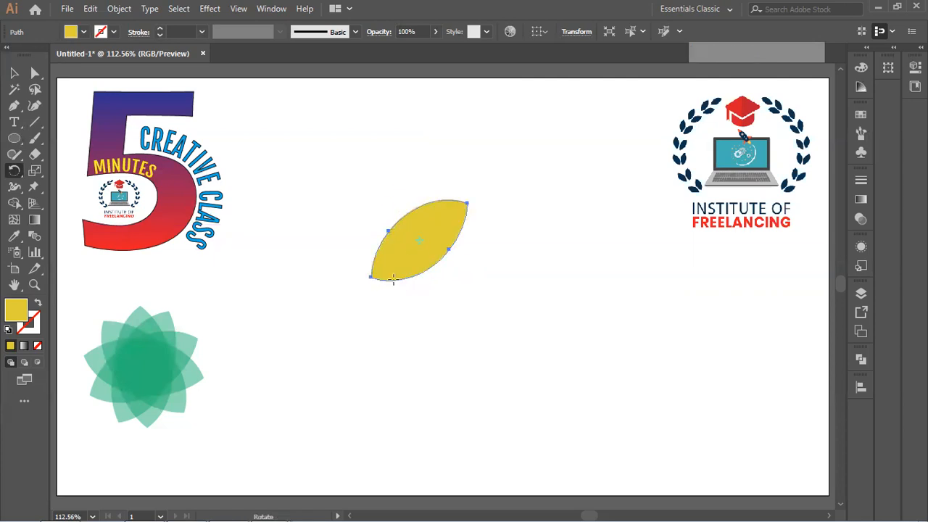
pyautogui.click(370, 276)
pyautogui.moveTo(374, 281); pyautogui.dragTo(404, 245)
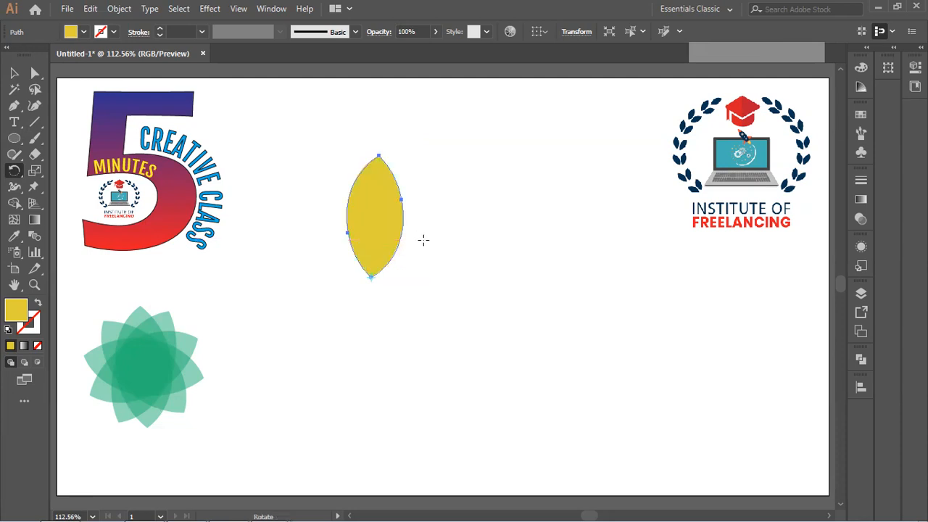
pyautogui.hotkey('ctrl', 'z')
pyautogui.hotkey('ctrl', 'z')
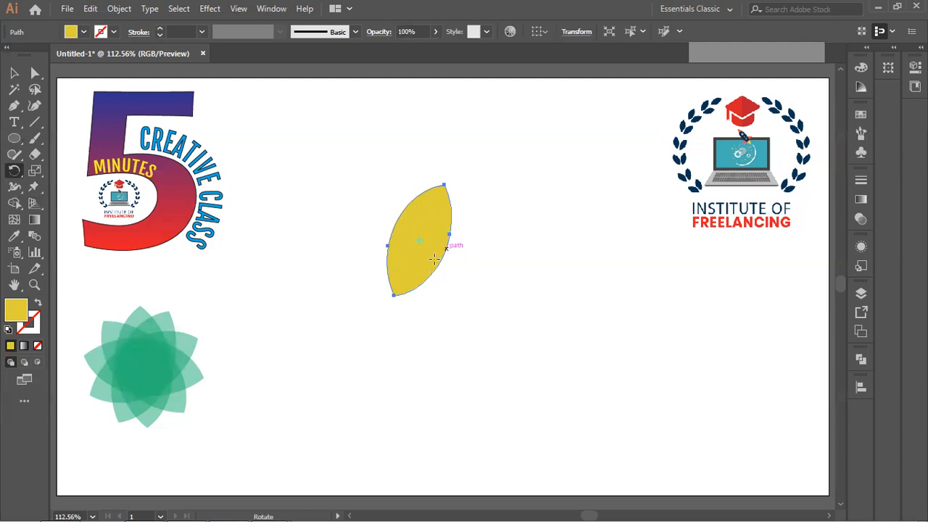
# Step: Rotate the petal nearly upright about its centre and try swinging it around its lower tip
pyautogui.moveTo(428, 211)
pyautogui.mouseDown()
pyautogui.moveTo(445, 259)
pyautogui.moveTo(420, 220)
pyautogui.mouseUp()
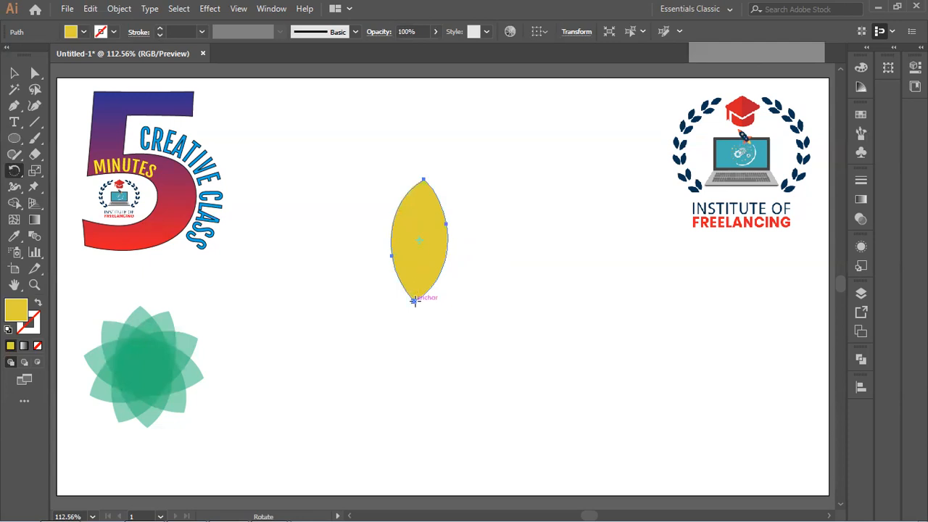
pyautogui.click(415, 299)
pyautogui.moveTo(415, 303); pyautogui.dragTo(375, 234)
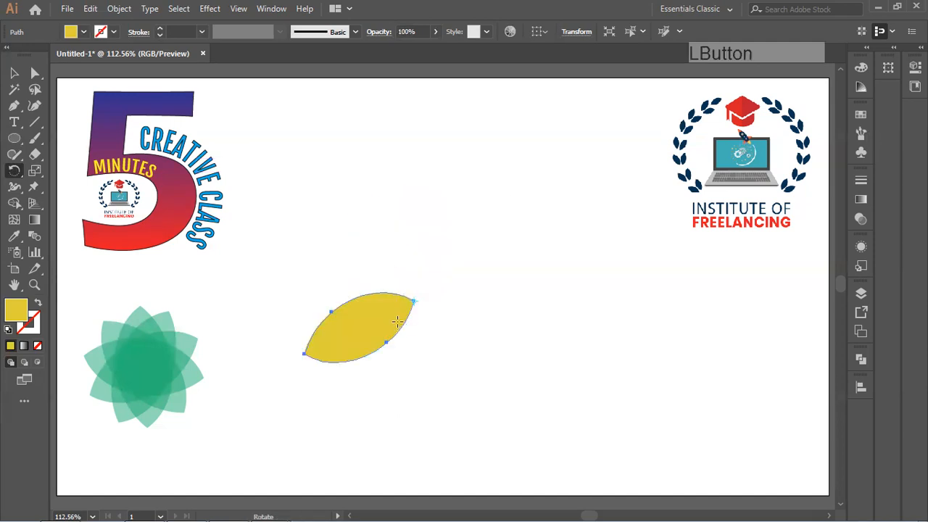
pyautogui.hotkey('ctrl', 'z')
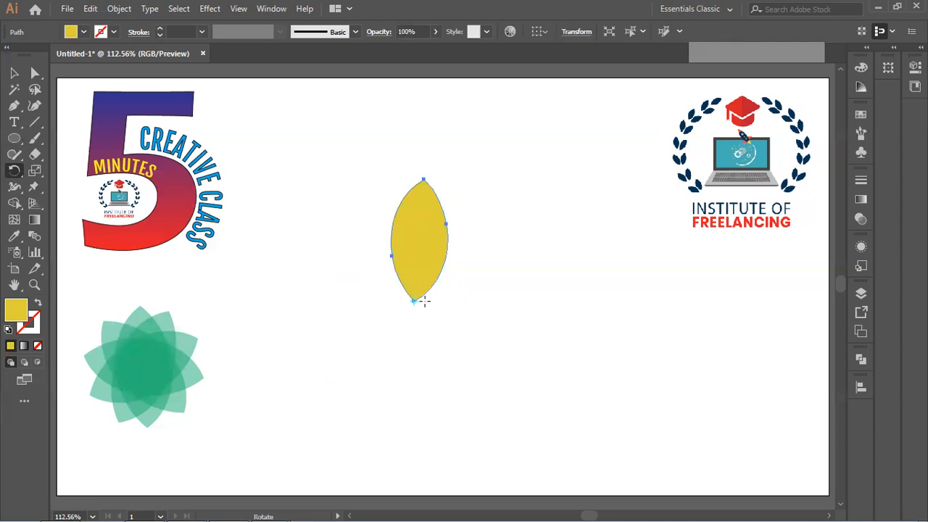
pyautogui.moveTo(415, 301); pyautogui.dragTo(513, 238)
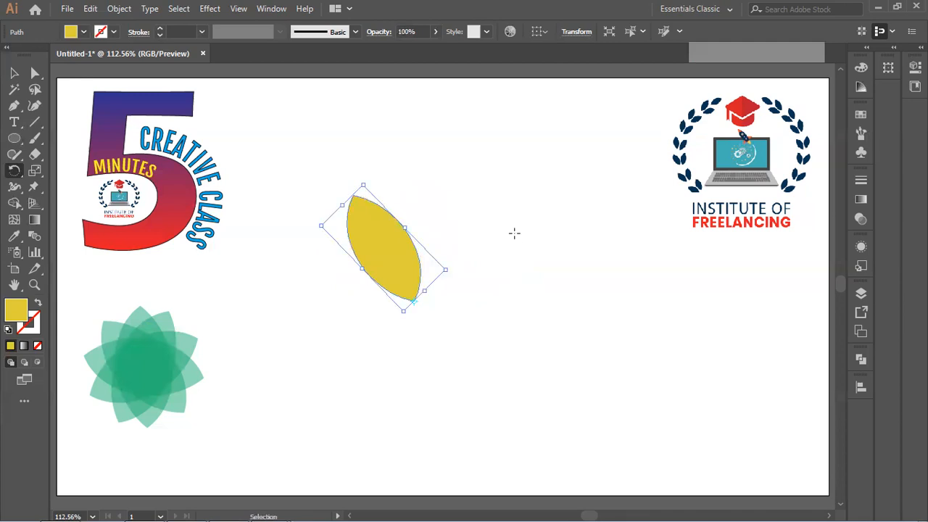
pyautogui.hotkey('ctrl', 'z')
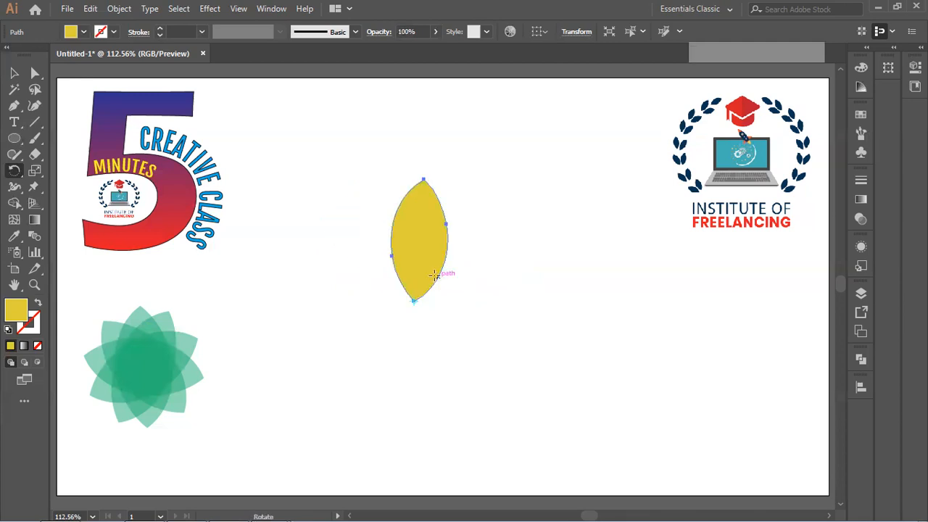
# Step: Rotate a copy of the upright petal about its lower tip and repeat the transformation to build a full flower
pyautogui.moveTo(432, 274); pyautogui.dragTo(416, 252)
pyautogui.press('alt')
pyautogui.press('ctrl')
pyautogui.hotkey('ctrl', 'd')
pyautogui.hotkey('ctrl', 'd')
pyautogui.hotkey('ctrl', 'd')
pyautogui.hotkey('ctrl', 'd')
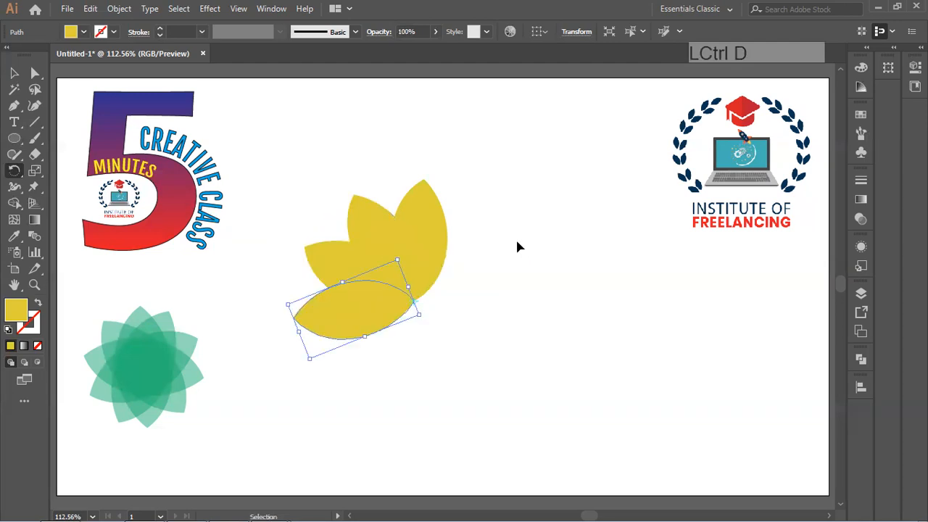
pyautogui.hotkey('ctrl', 'd')
pyautogui.hotkey('ctrl', 'd')
pyautogui.hotkey('ctrl', 'd')
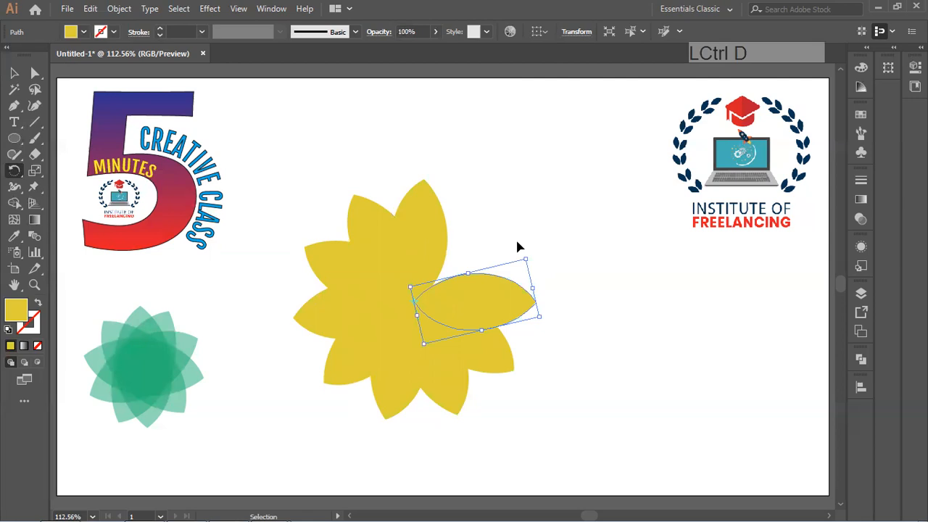
pyautogui.hotkey('ctrl', 'd')
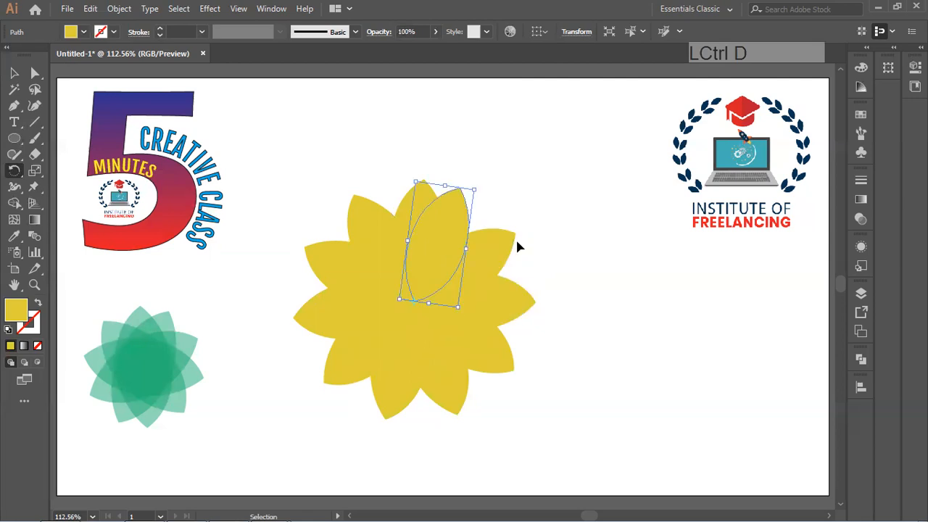
pyautogui.click(13, 73)
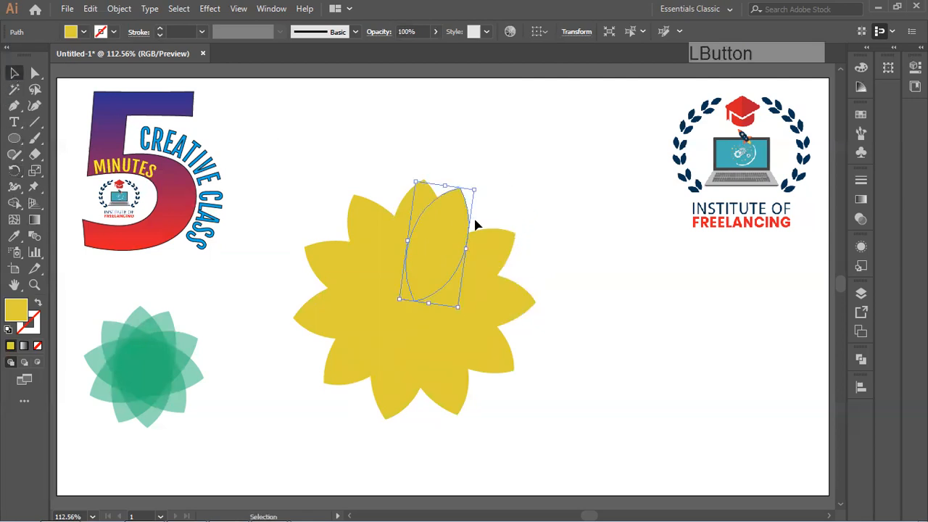
pyautogui.click(599, 236)
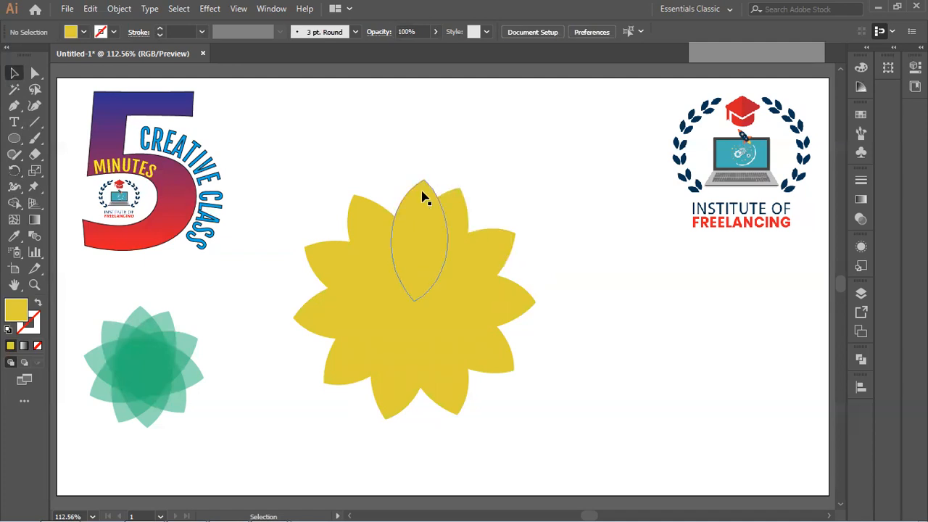
# Step: Undo the repeated petal copies back to the single upright petal
pyautogui.hotkey('ctrl', 'z')
pyautogui.hotkey('ctrl', 'z')
pyautogui.hotkey('ctrl', 'z')
pyautogui.hotkey('ctrl', 'z')
pyautogui.hotkey('ctrl', 'z')
pyautogui.hotkey('ctrl', 'z')
pyautogui.hotkey('ctrl', 'z')
pyautogui.hotkey('ctrl', 'z')
pyautogui.hotkey('ctrl', 'z')
pyautogui.hotkey('ctrl', 'z')
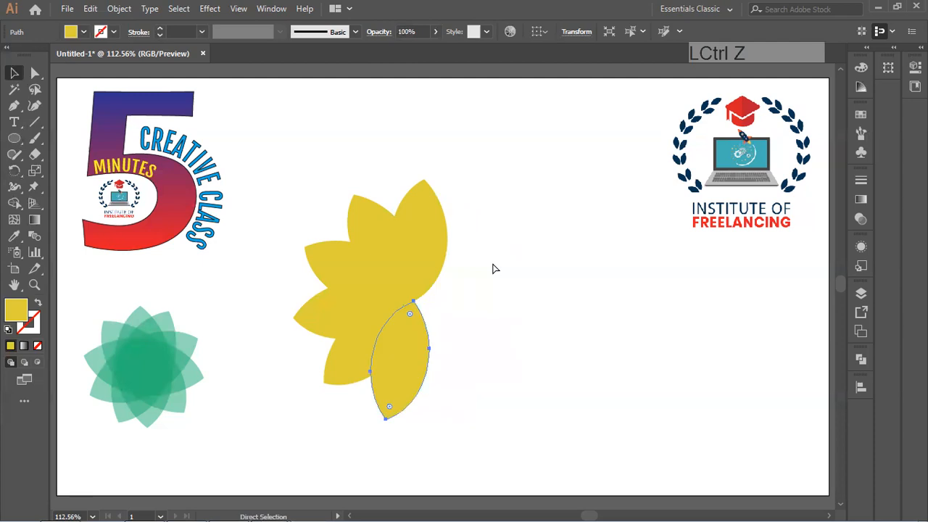
pyautogui.hotkey('ctrl', 'z')
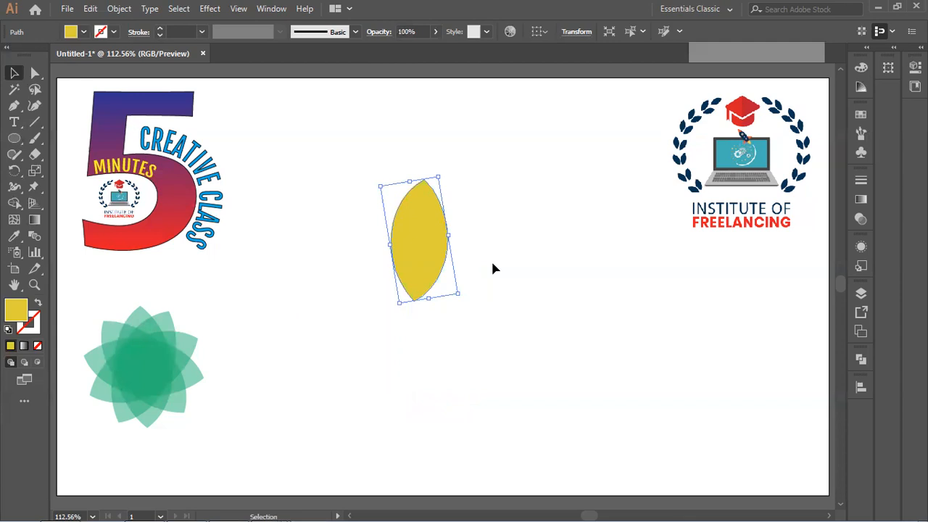
pyautogui.click(17, 174)
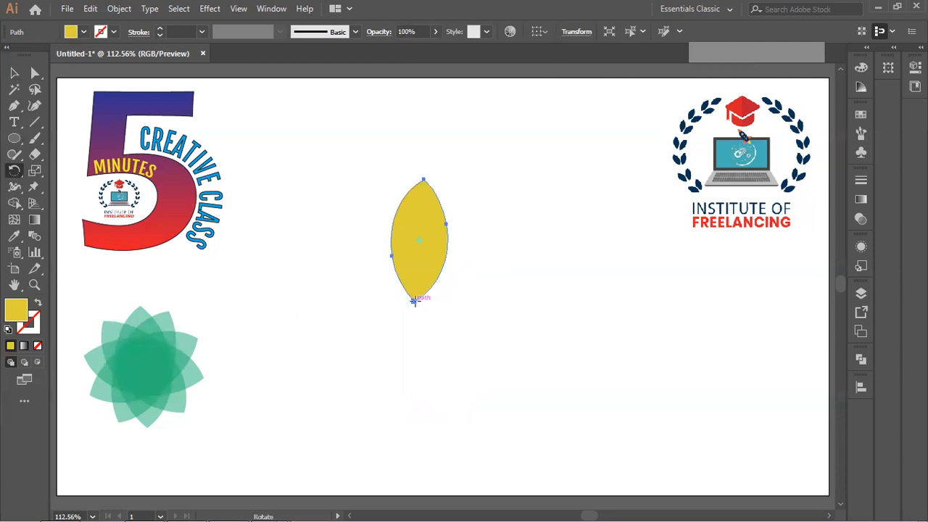
pyautogui.click(414, 299)
pyautogui.press('ctrl')
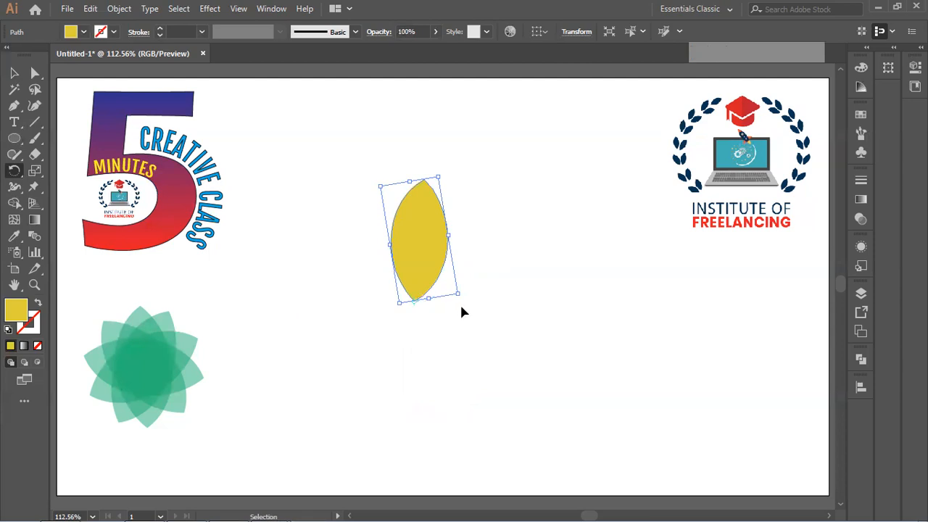
pyautogui.moveTo(413, 302); pyautogui.dragTo(413, 312)
pyautogui.hotkey('ctrl', 'z')
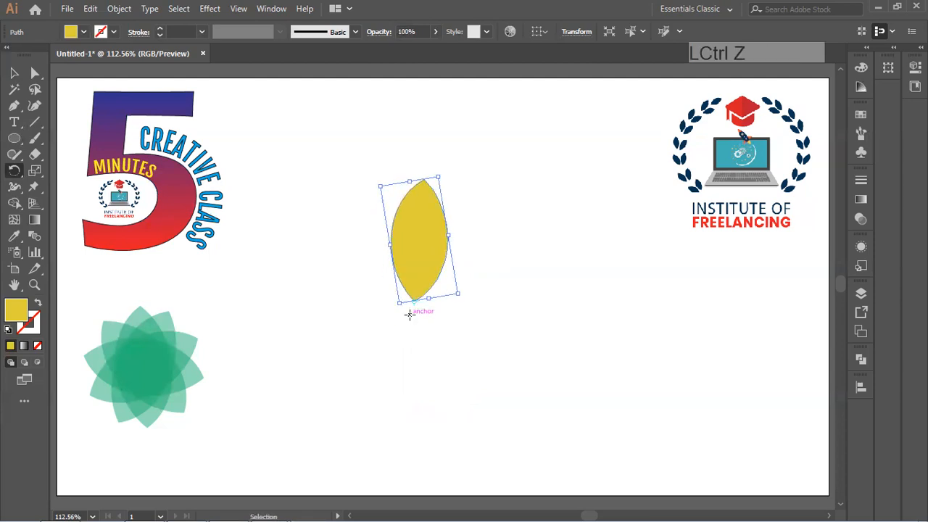
pyautogui.click(413, 302)
pyautogui.keyDown('ctrl'); pyautogui.click(414, 302); pyautogui.keyUp('ctrl')
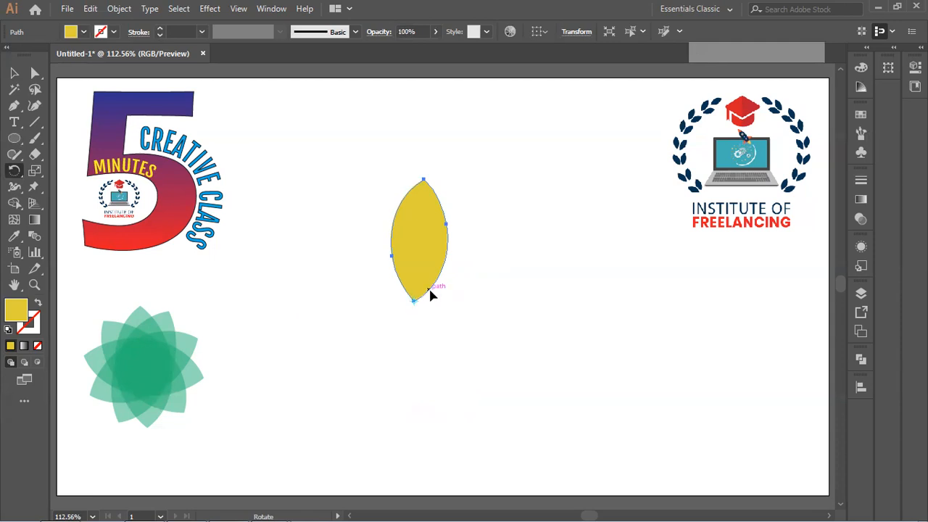
pyautogui.moveTo(423, 294); pyautogui.dragTo(420, 263)
pyautogui.hotkey('ctrl', 'z')
pyautogui.hotkey('ctrl', 'z')
pyautogui.hotkey('ctrl', 'shift', 'z')
pyautogui.moveTo(434, 264); pyautogui.dragTo(422, 257)
pyautogui.hotkey('ctrl', 'z')
pyautogui.hotkey('ctrl', 'z')
pyautogui.click(15, 177)
pyautogui.keyDown('ctrl'); pyautogui.click(417, 289); pyautogui.keyUp('ctrl')
pyautogui.moveTo(418, 289); pyautogui.dragTo(416, 290)
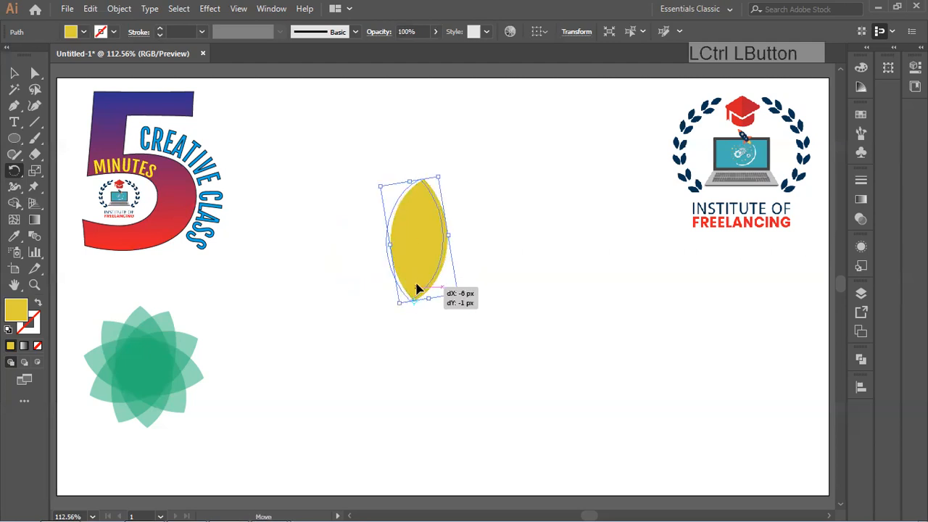
pyautogui.hotkey('ctrl', 'z')
pyautogui.hotkey('ctrl', 'z')
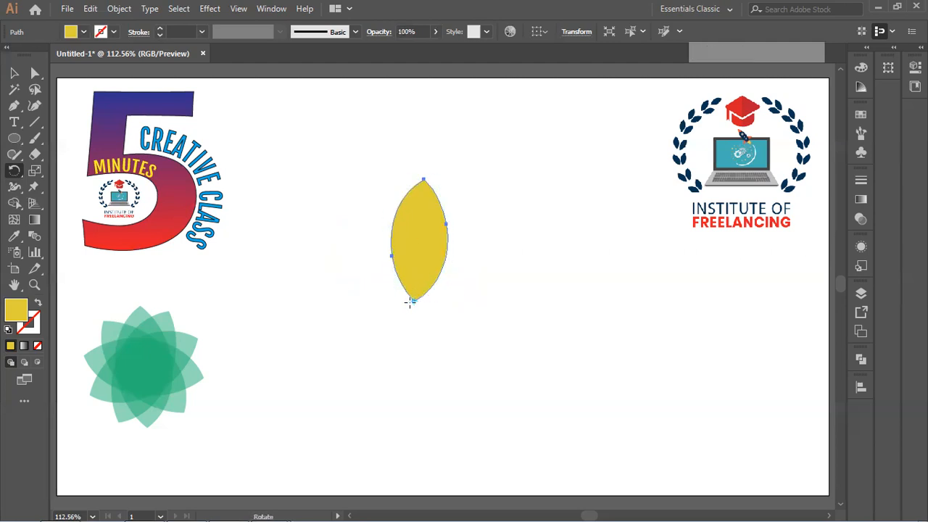
# Step: Try rotating the upright petal about its lower tip, and undo back to its original tilt
pyautogui.moveTo(412, 301)
pyautogui.mouseDown()
pyautogui.moveTo(422, 314)
pyautogui.moveTo(420, 294)
pyautogui.moveTo(428, 300)
pyautogui.mouseUp()
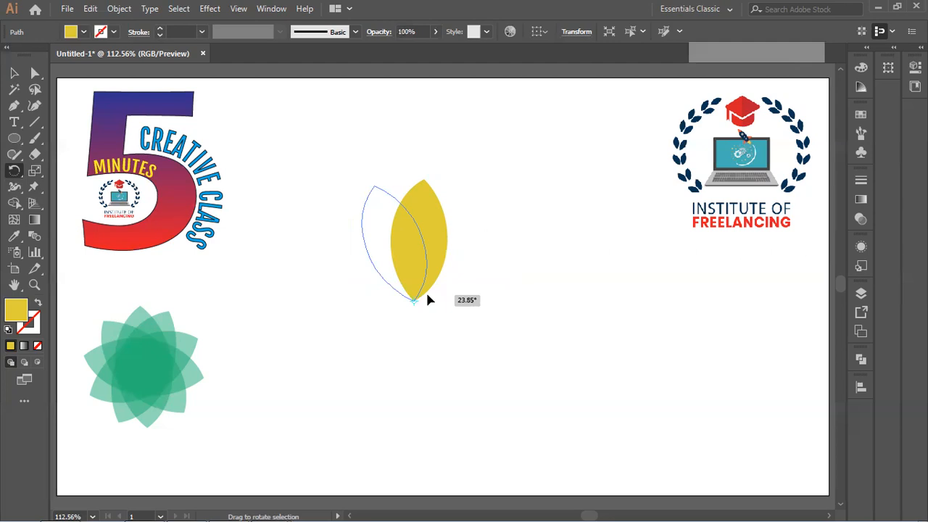
pyautogui.moveTo(427, 299); pyautogui.dragTo(429, 297)
pyautogui.hotkey('ctrl', 'z')
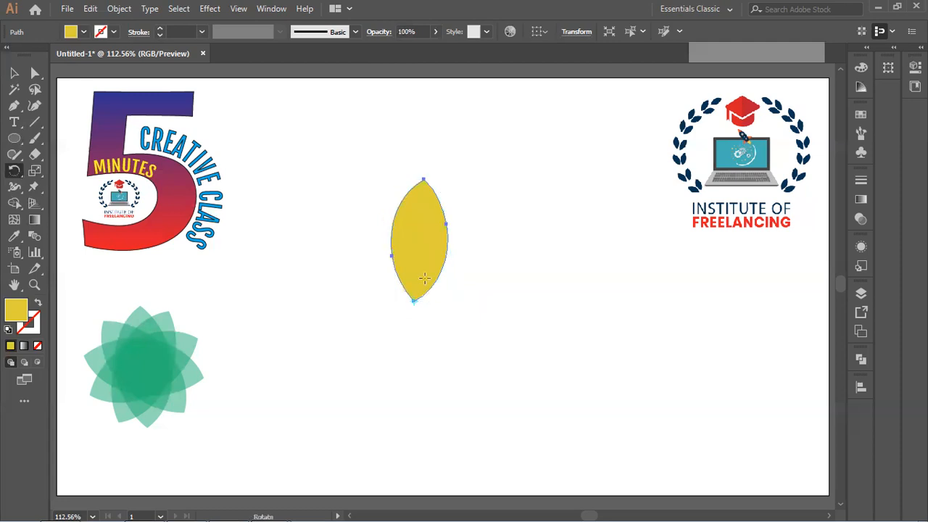
pyautogui.press('ctrl')
pyautogui.moveTo(418, 305); pyautogui.dragTo(432, 310)
pyautogui.hotkey('ctrl', 'z')
pyautogui.hotkey('ctrl', 'z')
# Step: Rotate a copy of the tilted petal about its lower tip and repeat the transformation until the petals circle around
pyautogui.moveTo(420, 245); pyautogui.dragTo(397, 272)
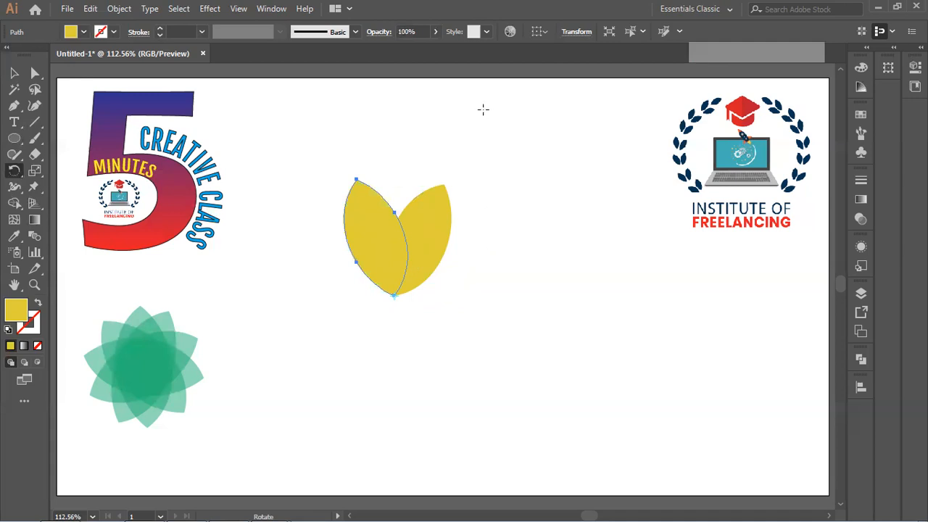
pyautogui.hotkey('ctrl', 'd')
pyautogui.hotkey('ctrl', 'd')
pyautogui.hotkey('ctrl', 'd')
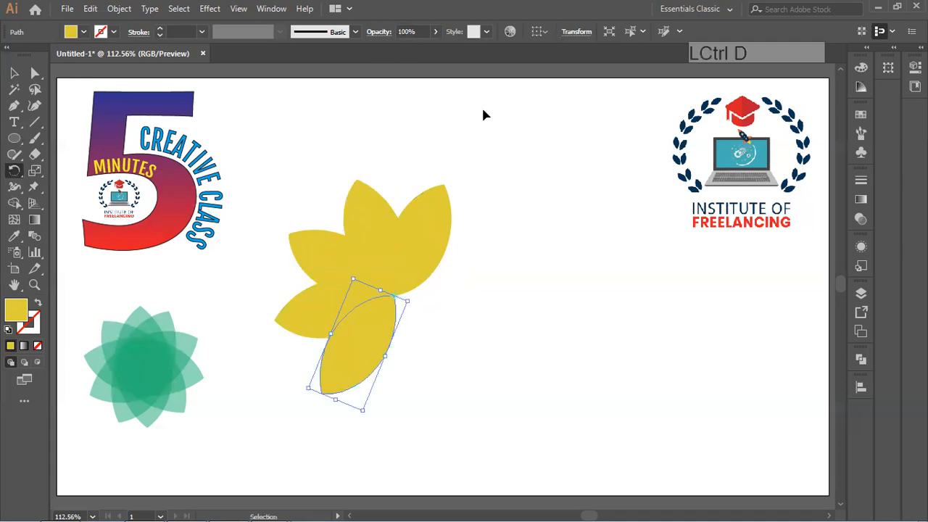
pyautogui.hotkey('ctrl', 'd')
pyautogui.hotkey('ctrl', 'd')
pyautogui.hotkey('ctrl', 'd')
pyautogui.hotkey('ctrl', 'd')
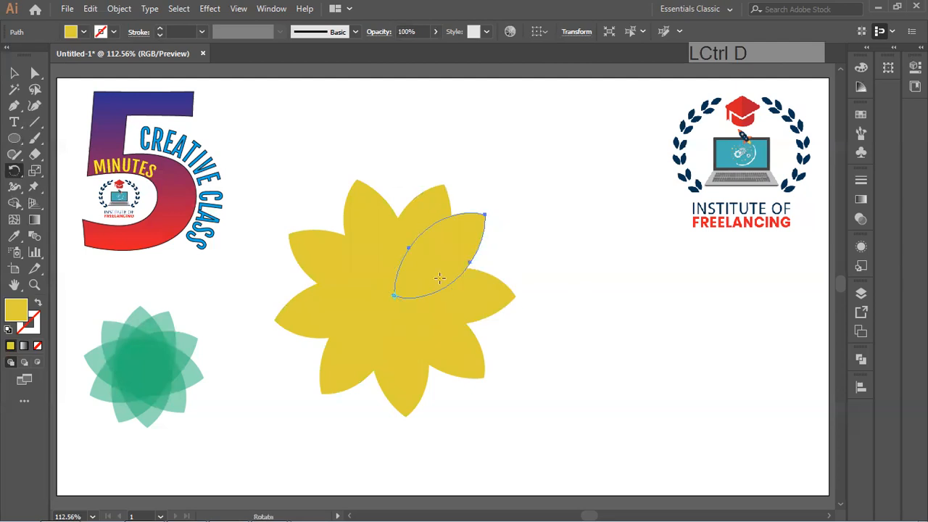
pyautogui.click(13, 73)
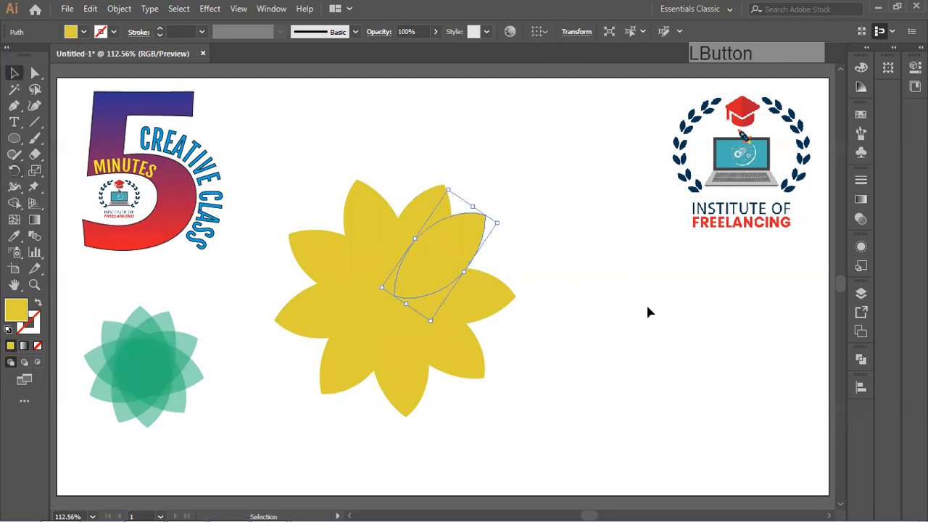
pyautogui.click(509, 254)
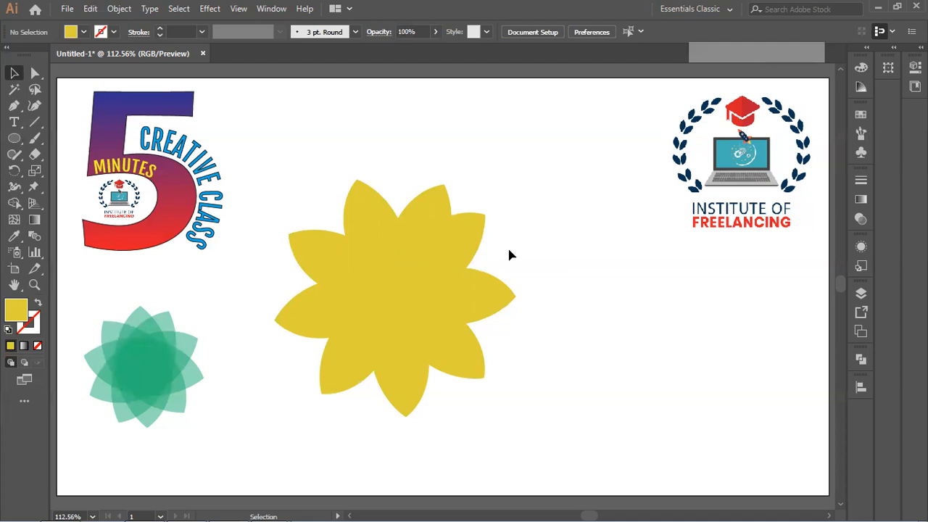
# Step: Undo all rotated copies of the tilted petal and select the remaining original petal
pyautogui.hotkey('ctrl', 'z')
pyautogui.hotkey('ctrl', 'z')
pyautogui.hotkey('ctrl', 'z')
pyautogui.hotkey('ctrl', 'z')
pyautogui.hotkey('ctrl', 'z')
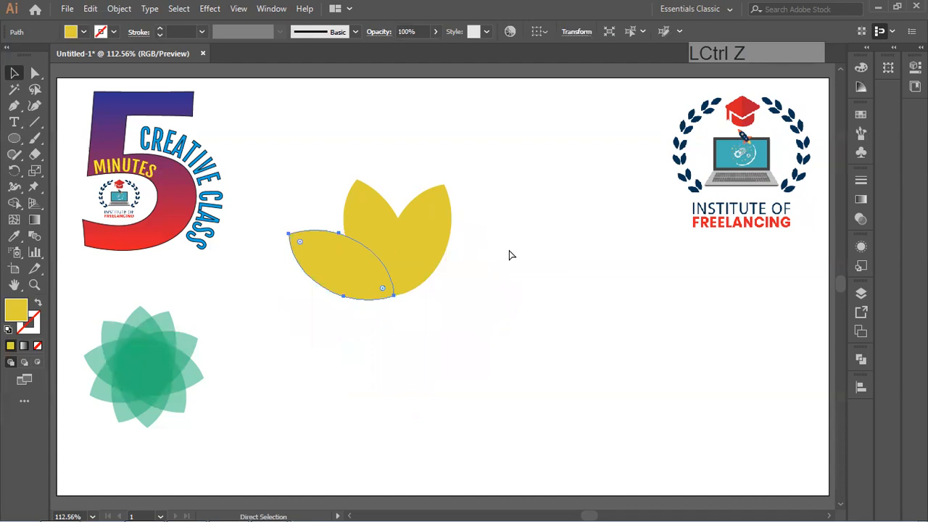
pyautogui.hotkey('ctrl', 'z')
pyautogui.hotkey('ctrl', 'z')
pyautogui.click(435, 213)
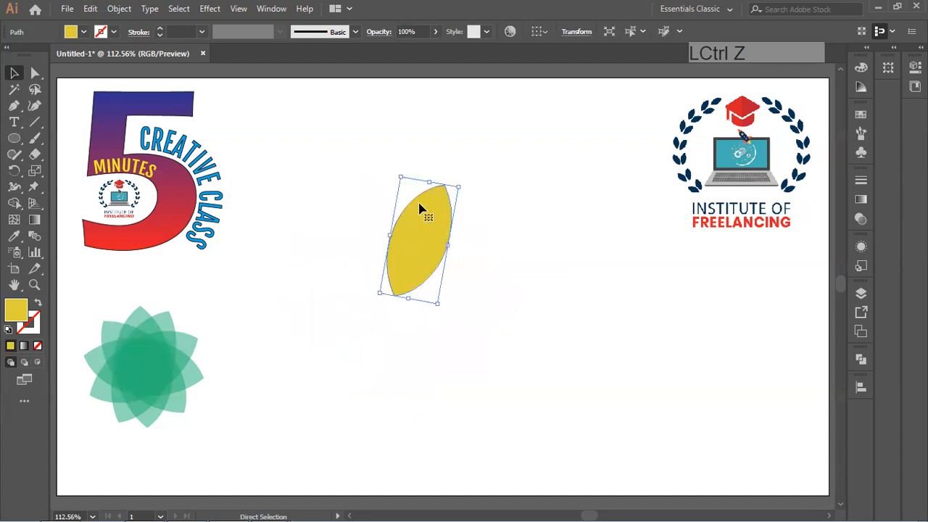